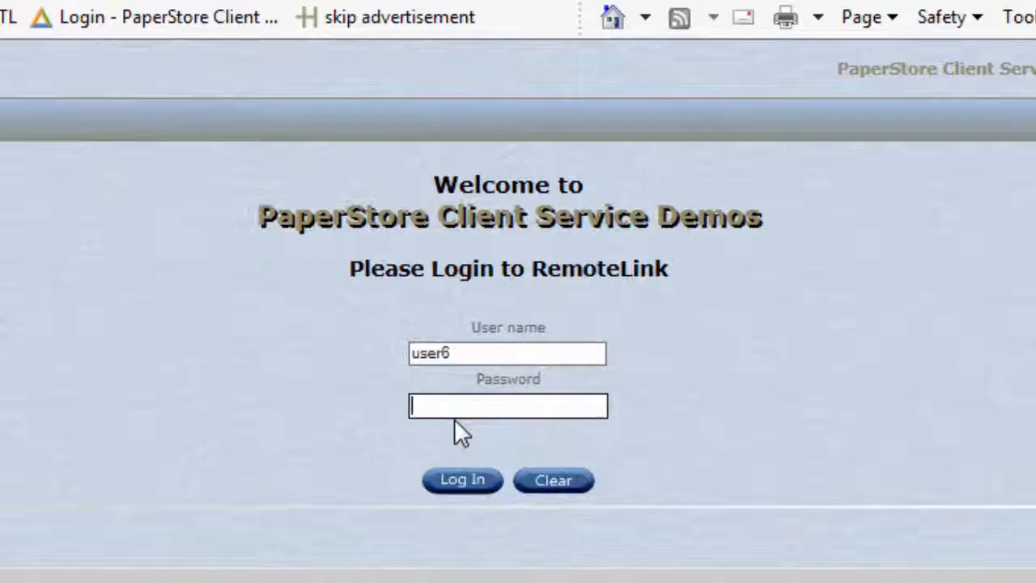
# Enter the account password and log in to RemoteLink.
pyautogui.write('p')
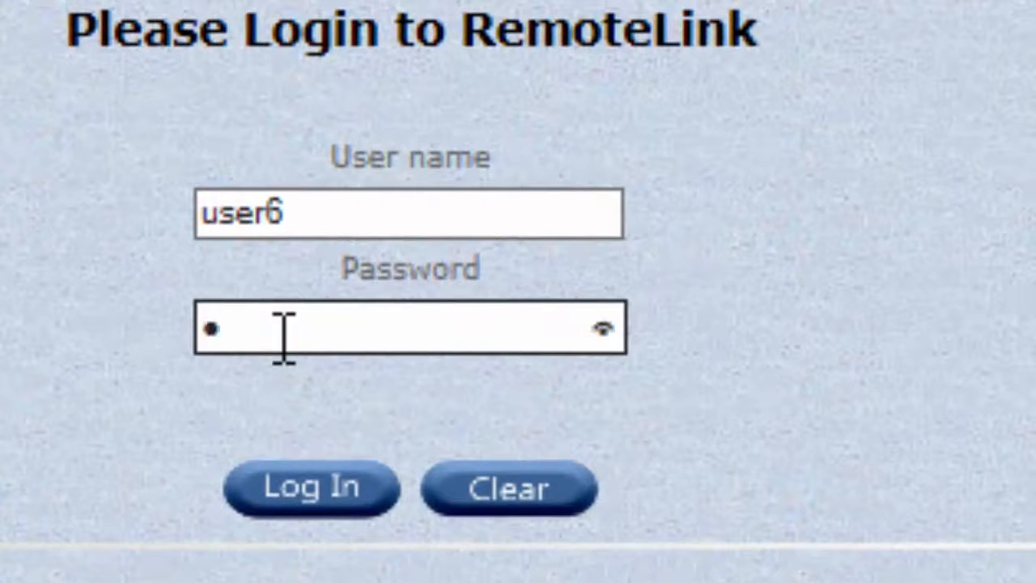
pyautogui.write('assword')
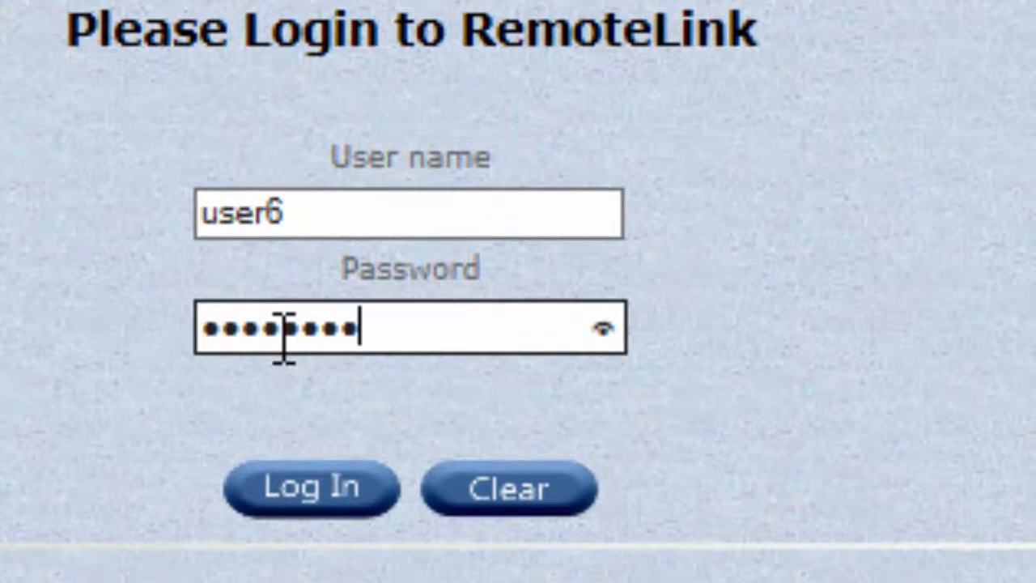
pyautogui.click(320, 488)
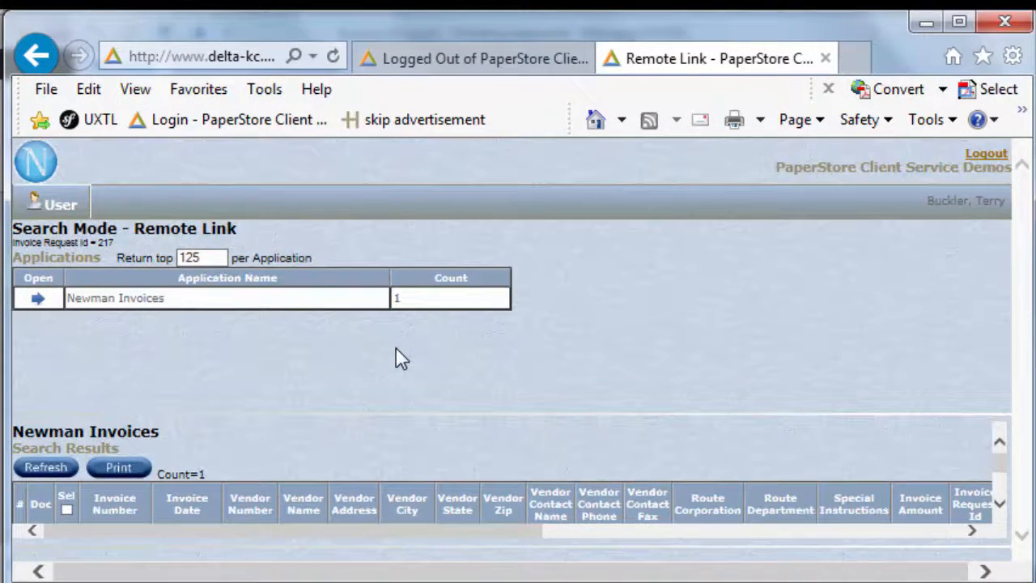
# Open the SPRINT YELLOW PAGES invoice document from the Newman Invoices search results.
pyautogui.click(1008, 513)
pyautogui.scroll(-3, 1001, 513)
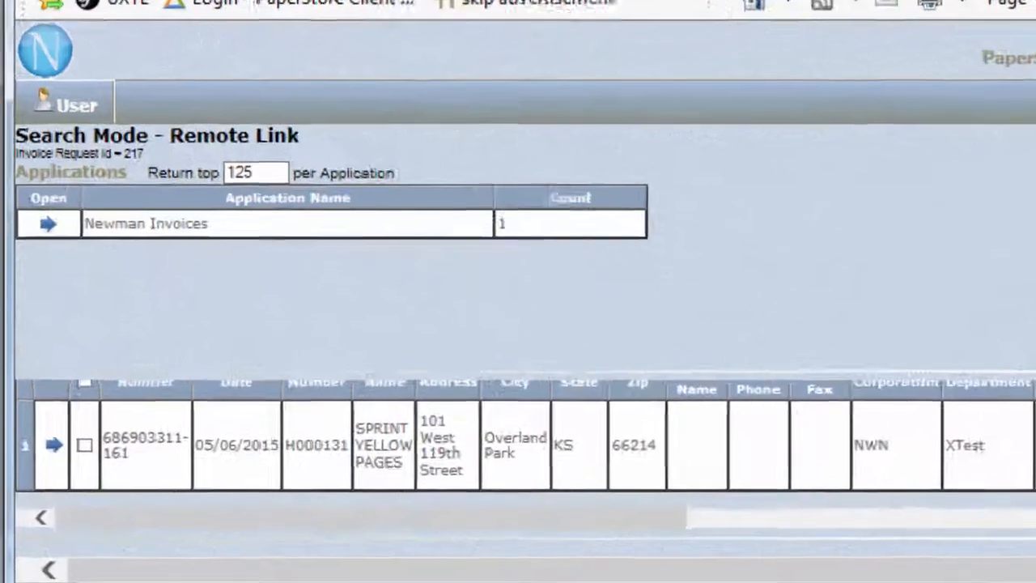
pyautogui.click(53, 444)
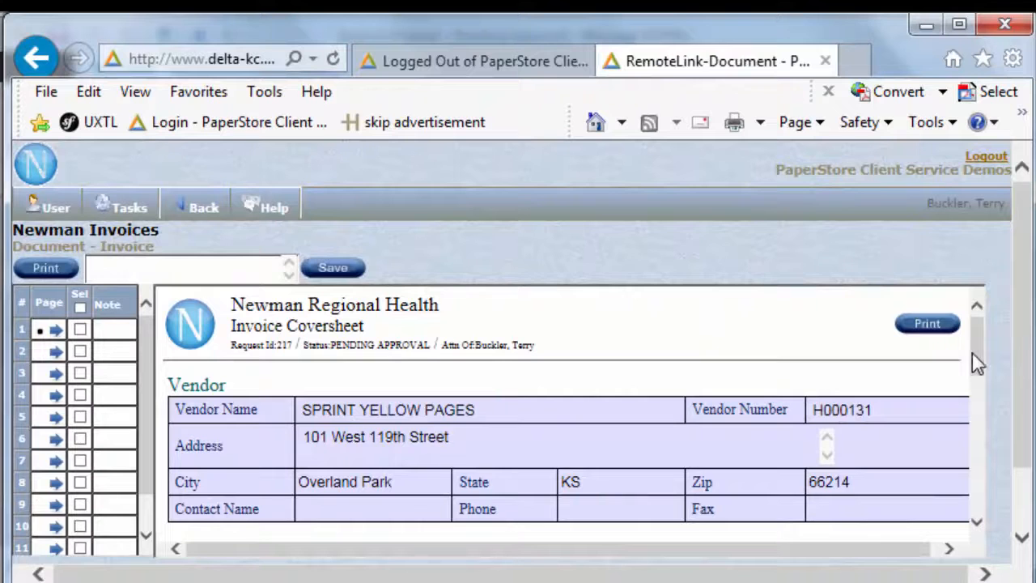
# View several scanned pages of the Sprint invoice, including page 4, and return to the coversheet on page 1.
pyautogui.moveTo(972, 353)
pyautogui.mouseDown()
pyautogui.moveTo(966, 436)
pyautogui.moveTo(975, 352)
pyautogui.mouseUp()
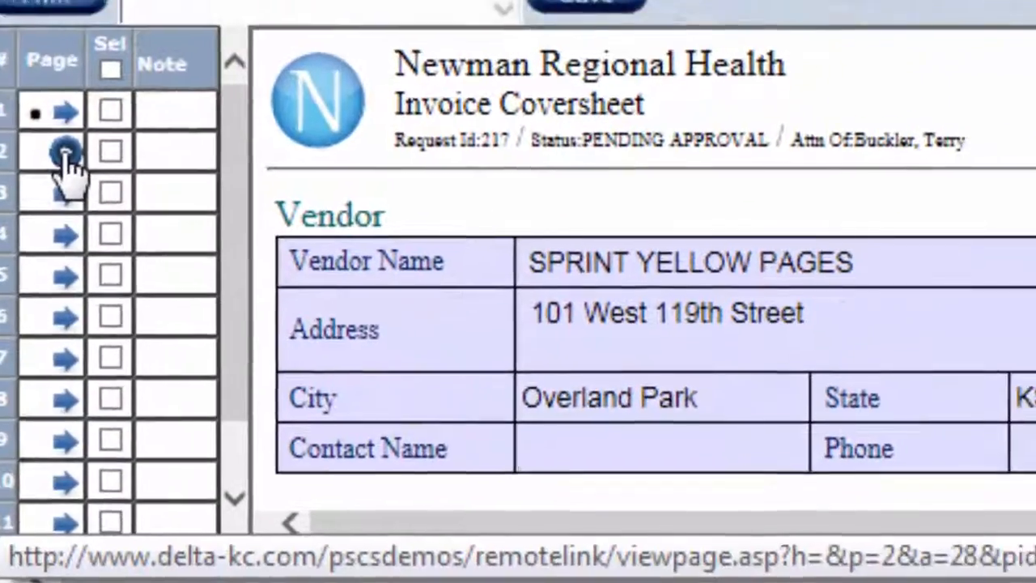
pyautogui.click(109, 133)
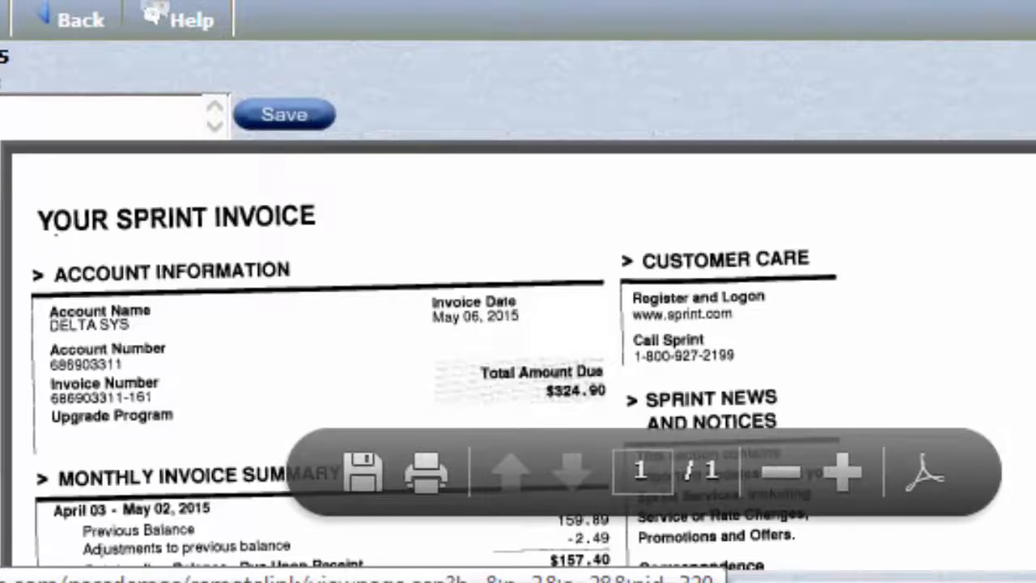
pyautogui.click(12, 282)
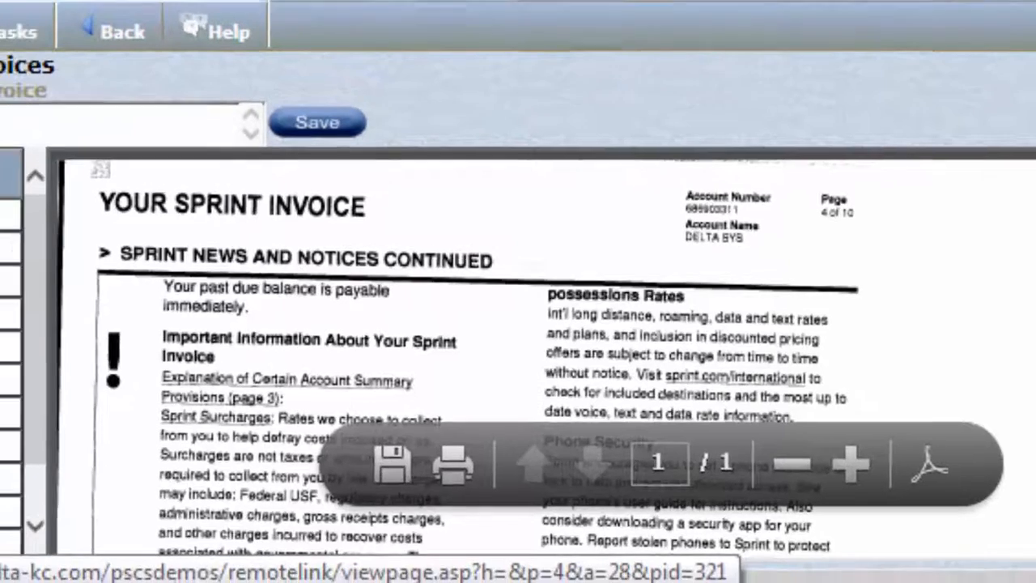
pyautogui.click(10, 312)
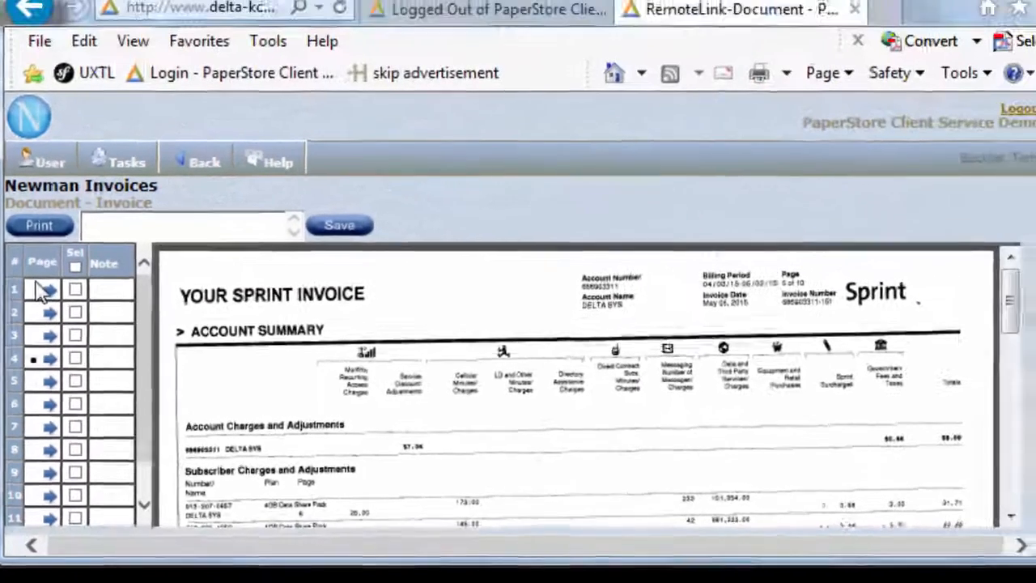
pyautogui.click(57, 255)
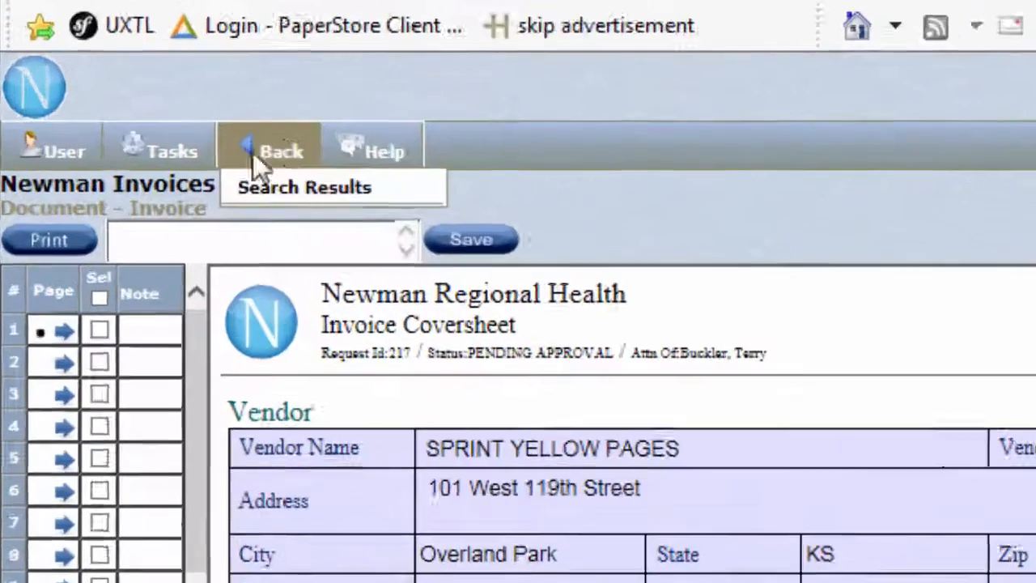
# Start the Data Entry - EDIT task for the invoice coversheet.
pyautogui.moveTo(129, 176)
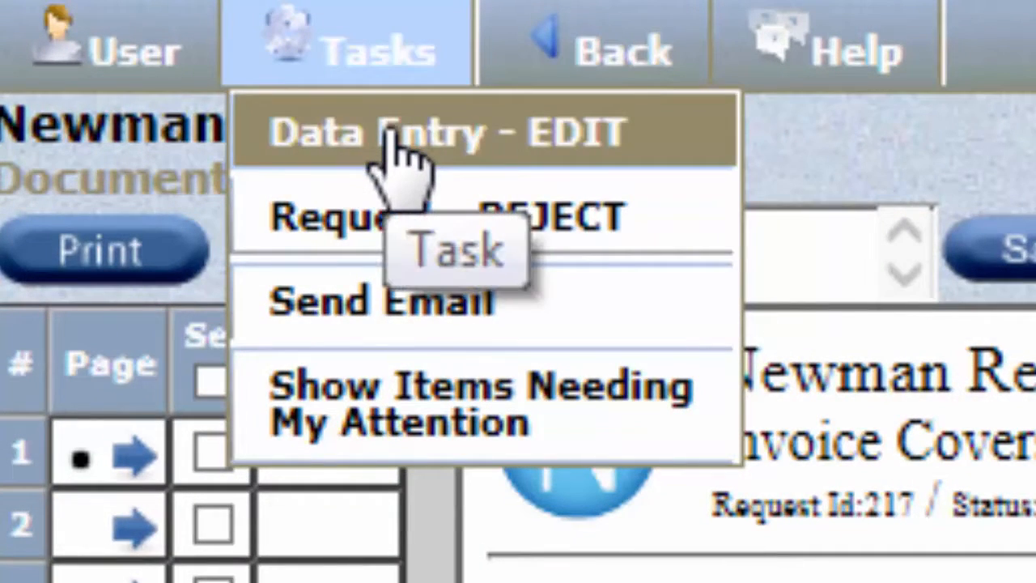
pyautogui.click(390, 134)
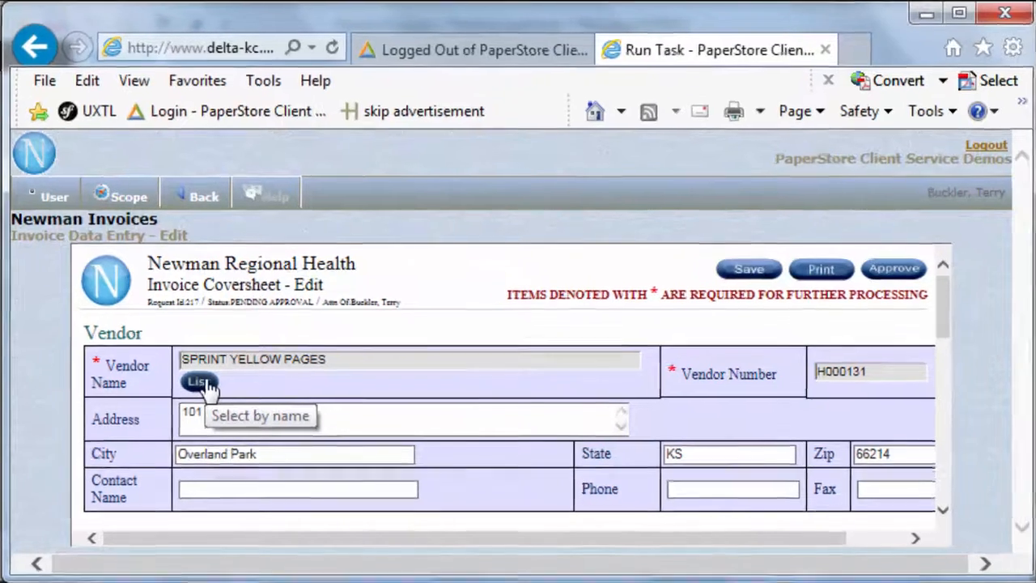
# Search the vendor list for "sprint" and close the list without selecting a vendor.
pyautogui.click(199, 387)
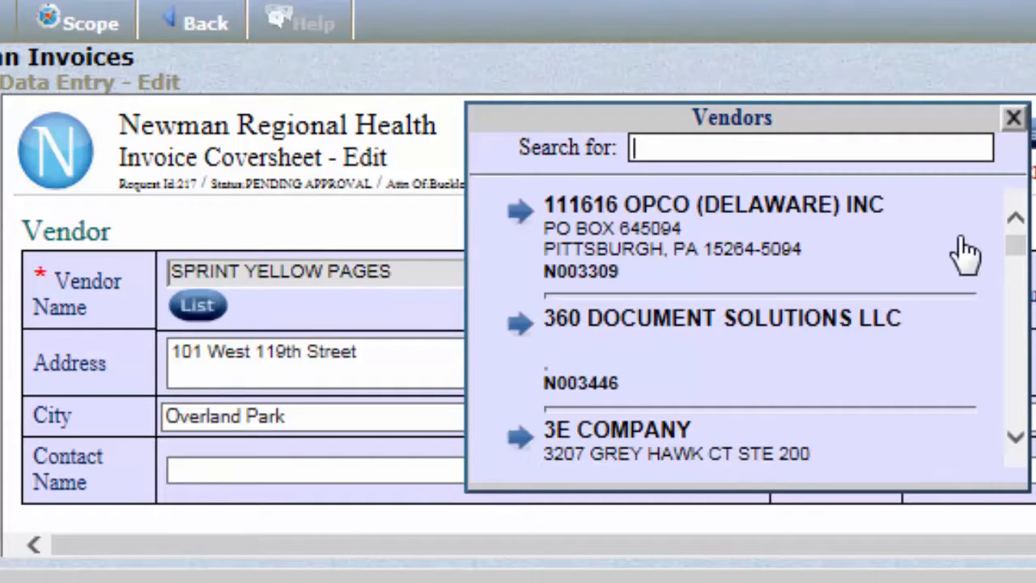
pyautogui.scroll(-6, 1023, 409)
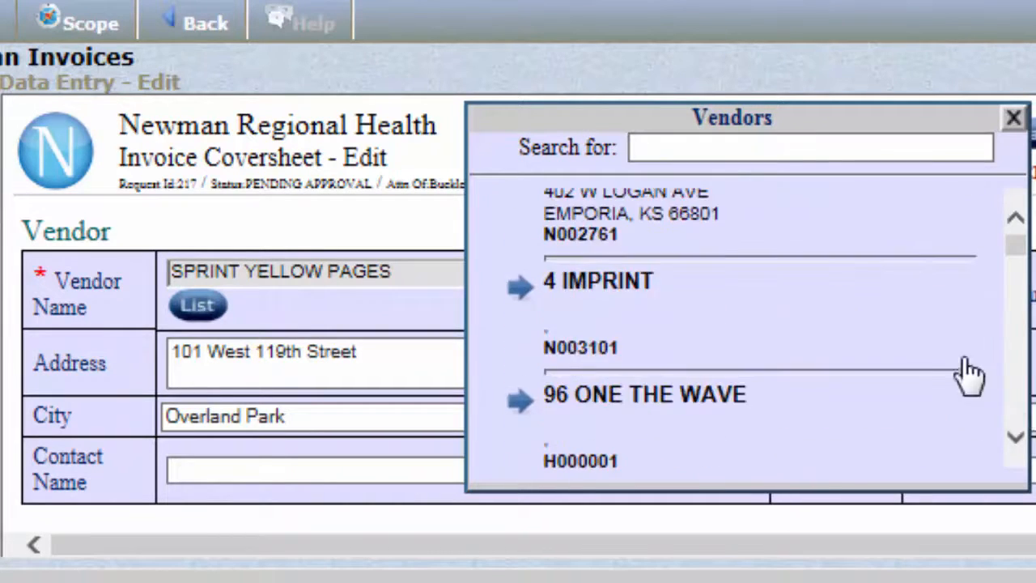
pyautogui.click(688, 151)
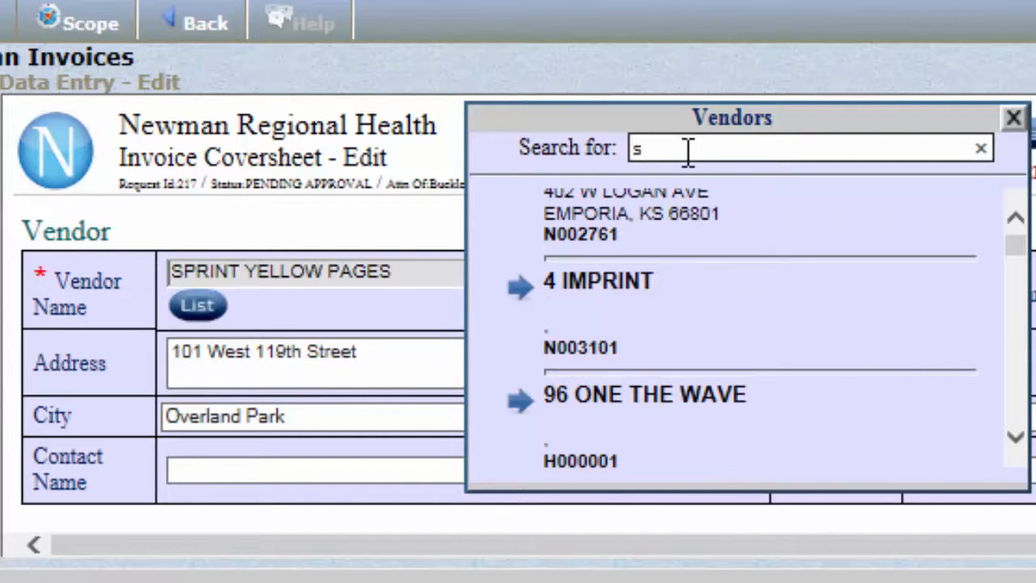
pyautogui.write('sprint')
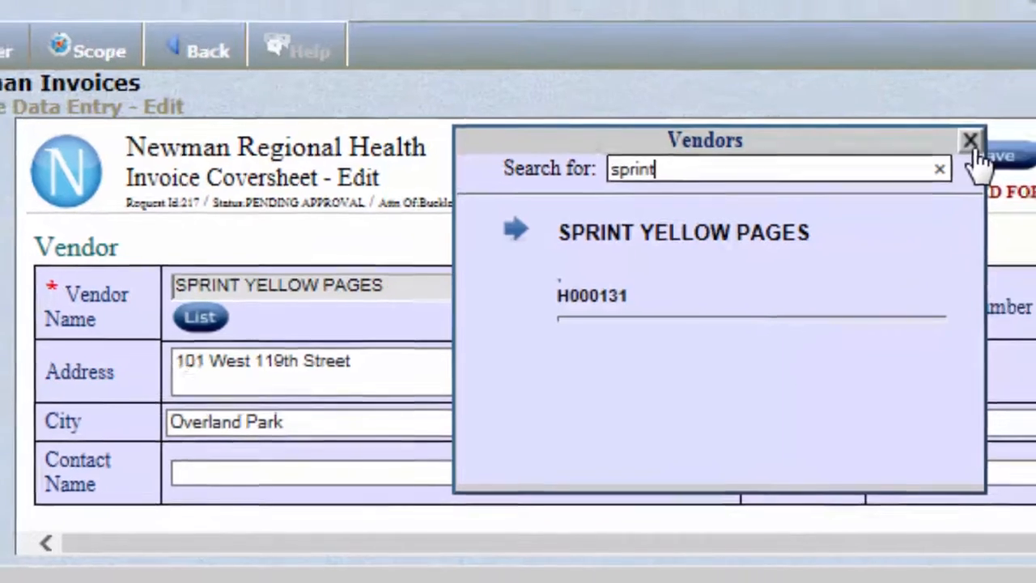
pyautogui.click(1013, 120)
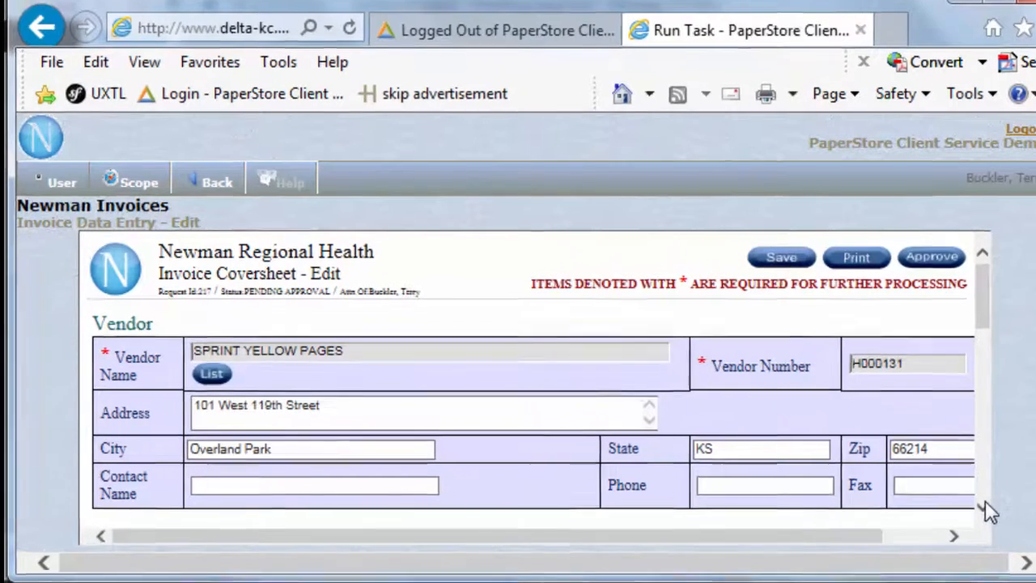
# Review the coversheet's vendor and invoice details and check the Charge to Corp. choices, leaving 01:NWN selected.
pyautogui.click(968, 502)
pyautogui.click(968, 503)
pyautogui.click(968, 503)
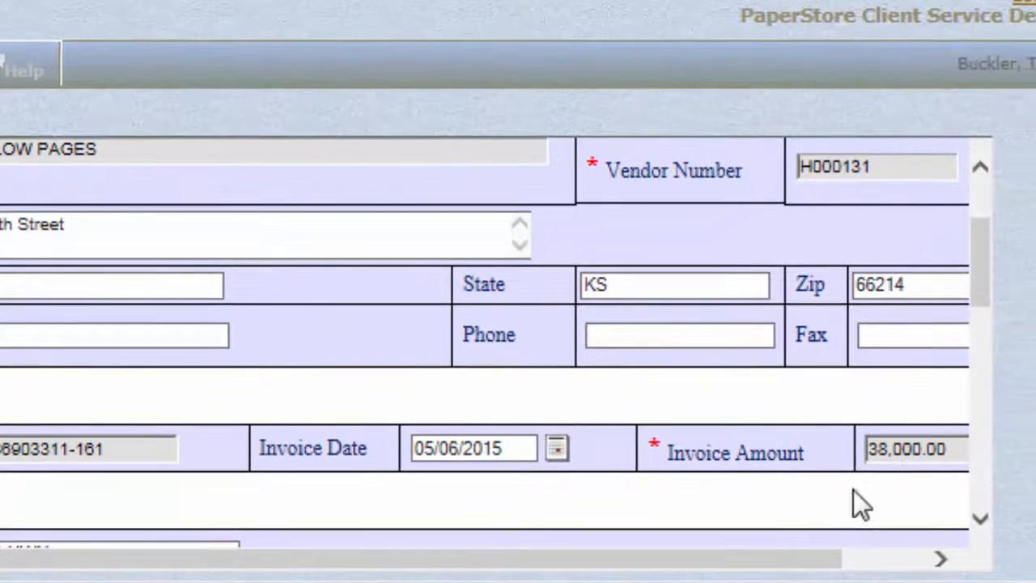
pyautogui.click(979, 518)
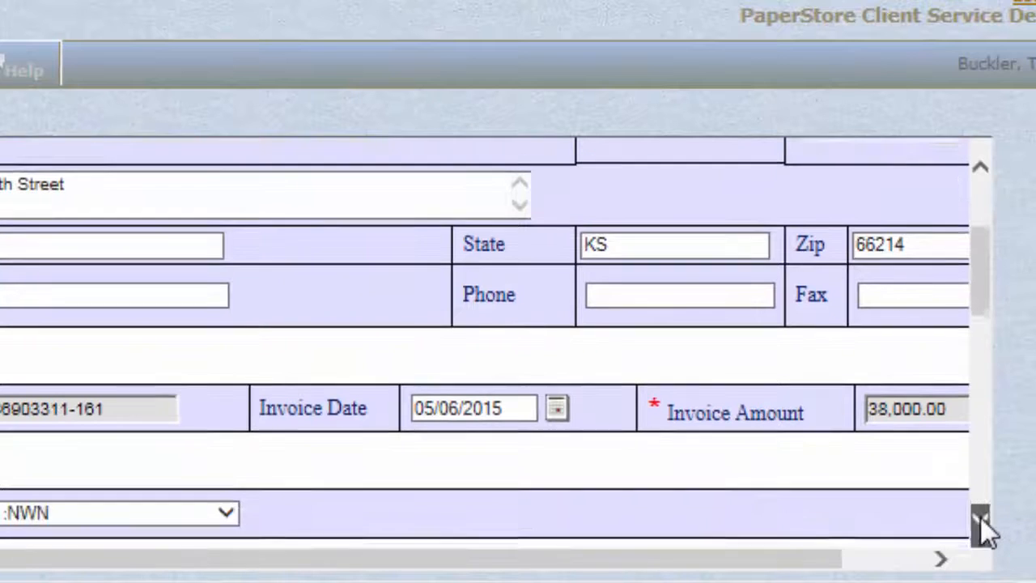
pyautogui.click(980, 518)
pyautogui.click(980, 518)
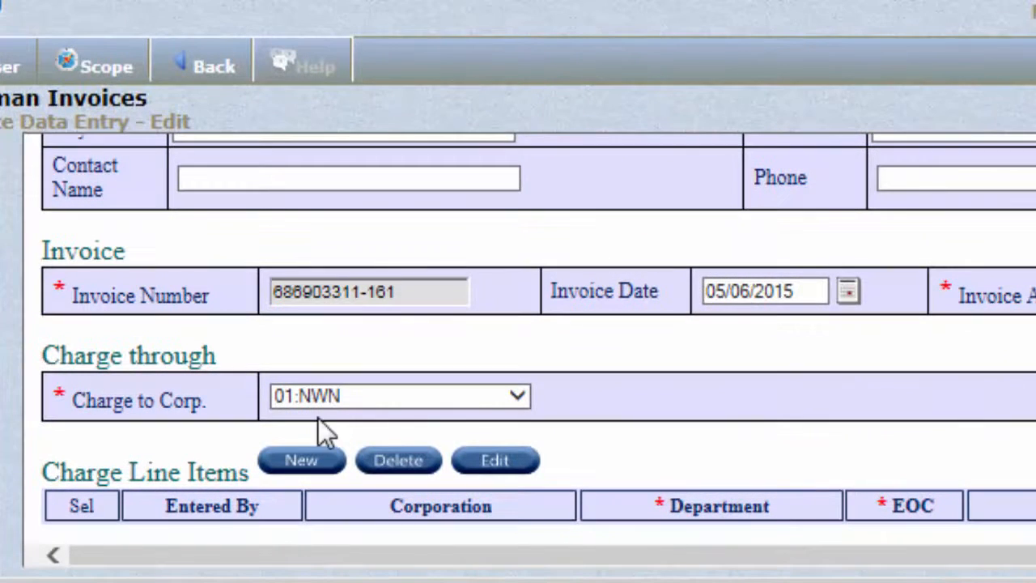
pyautogui.click(515, 397)
pyautogui.click(513, 396)
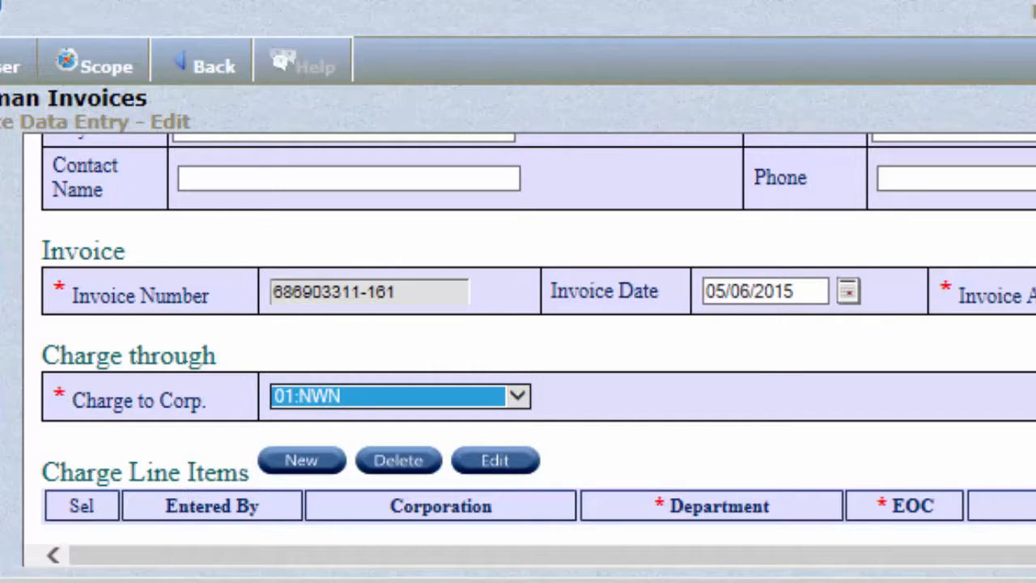
# Start a new charge line item on the invoice coversheet.
pyautogui.scroll(-2, 538, 336)
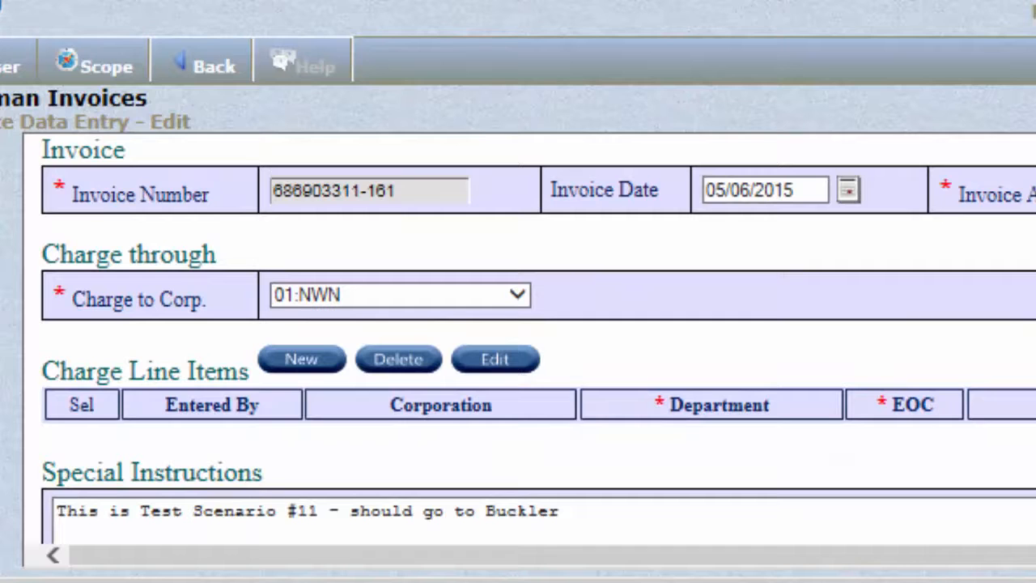
pyautogui.scroll(-1, 323, 431)
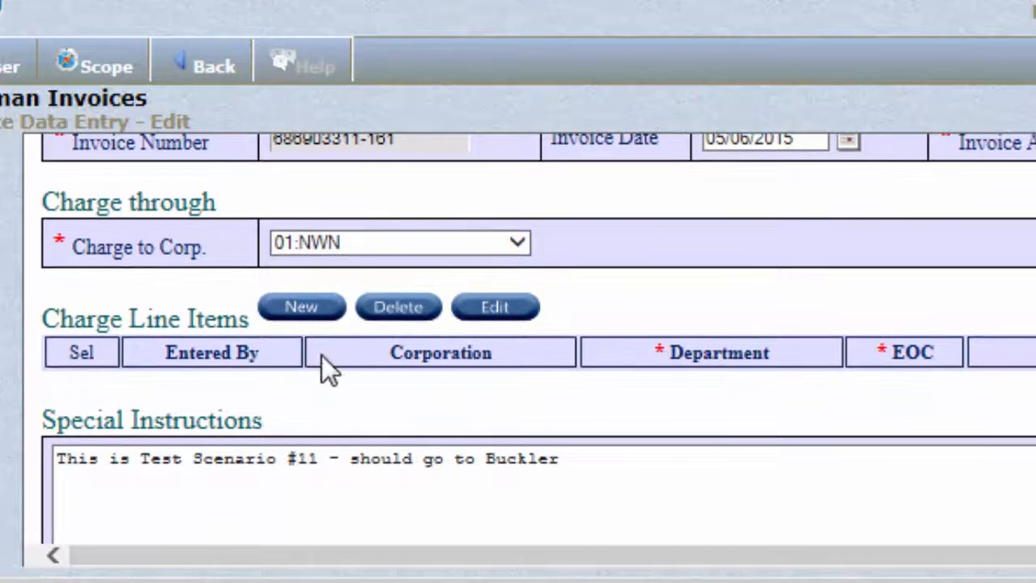
pyautogui.click(316, 313)
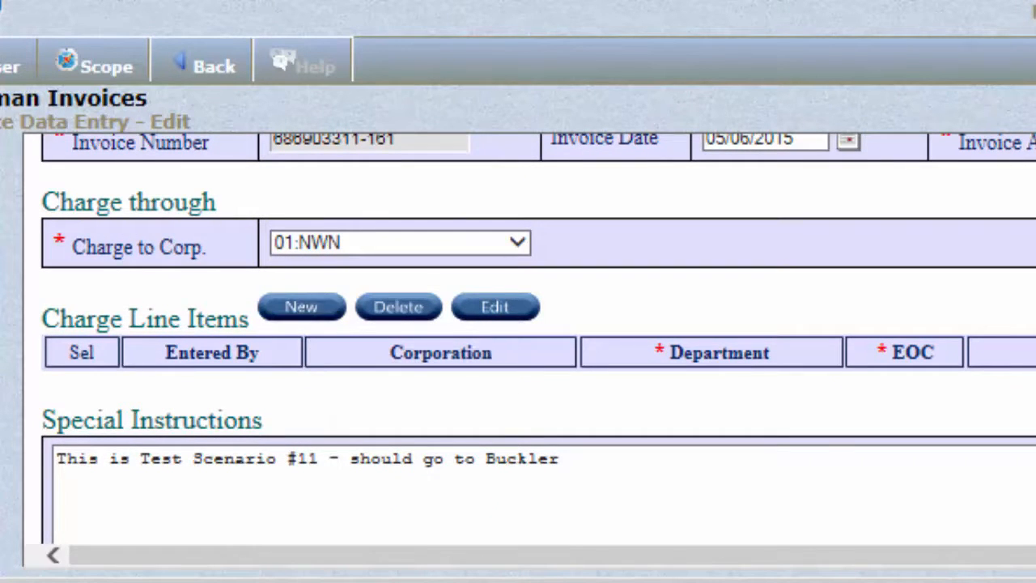
pyautogui.scroll(-3, 260, 104)
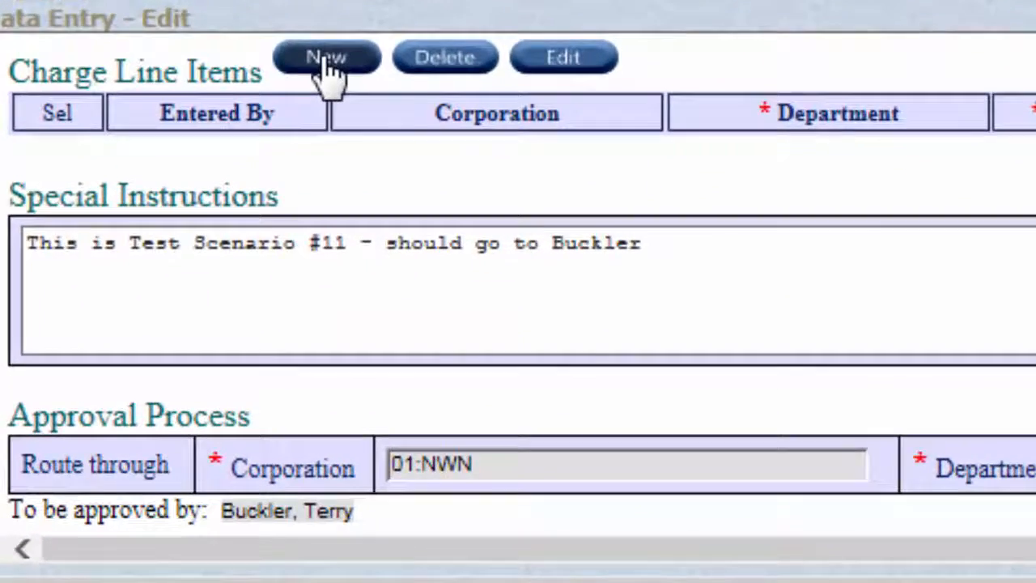
pyautogui.click(303, 154)
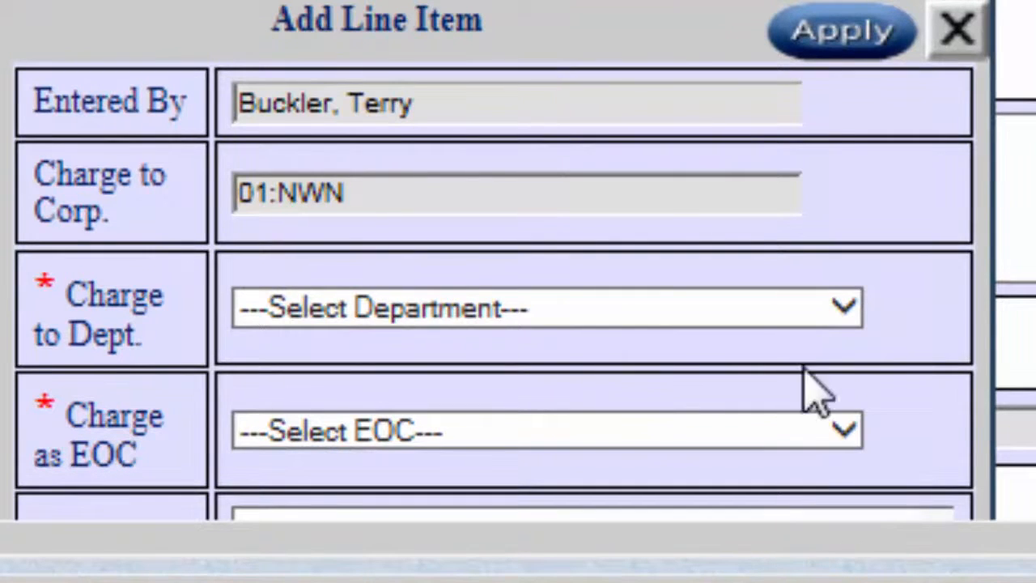
# Set the line item's department to 8888t:XTest and its EOC to 5560:BICYCLE HELMETS.
pyautogui.click(845, 308)
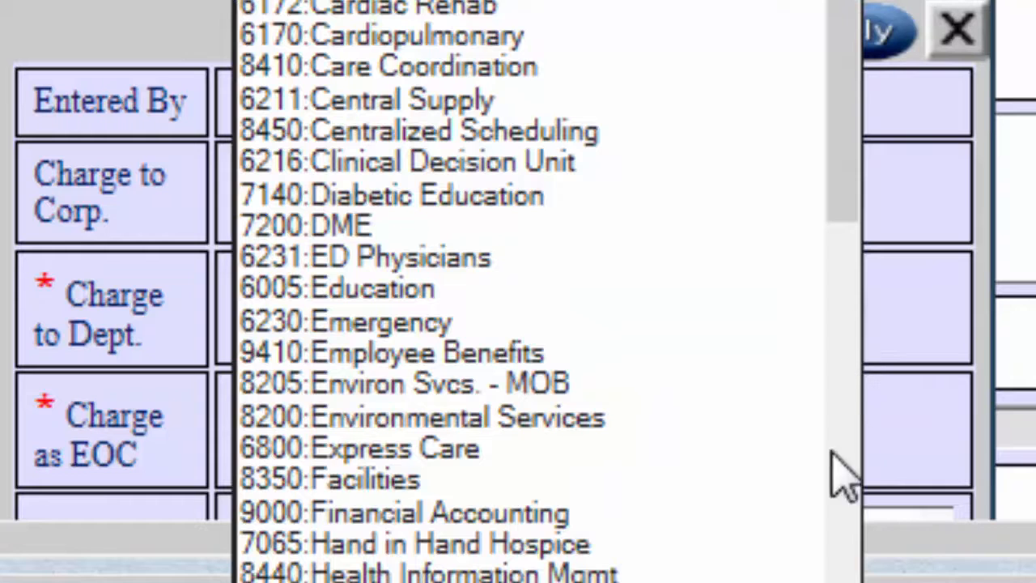
pyautogui.scroll(-3, 548, 292)
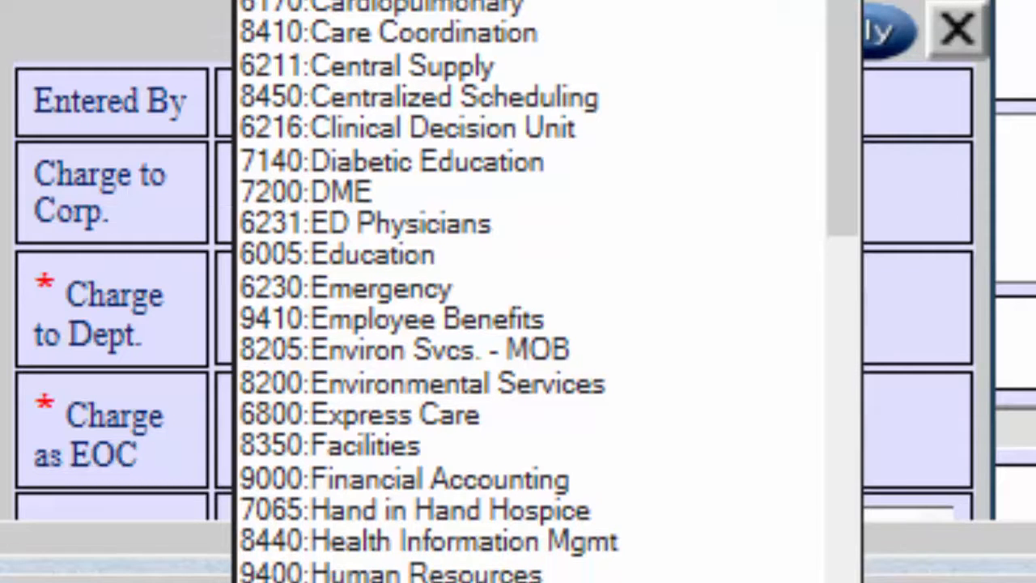
pyautogui.scroll(-6, 548, 291)
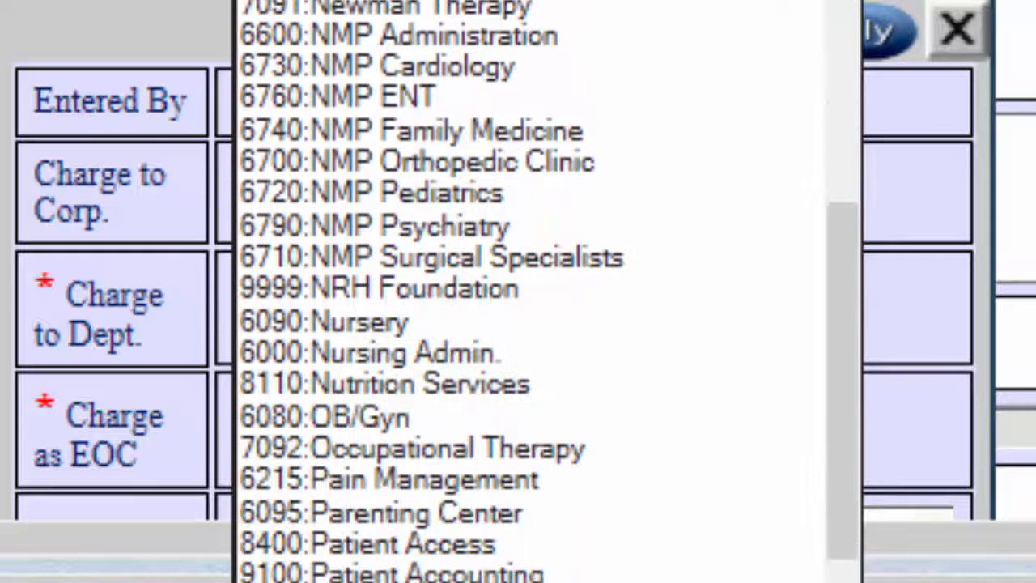
pyautogui.scroll(-3, 548, 291)
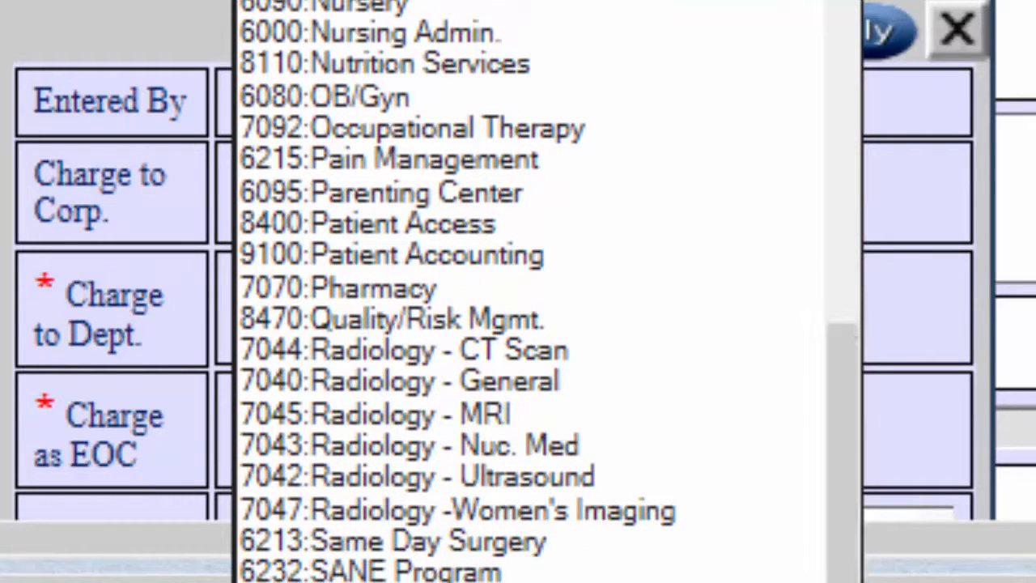
pyautogui.click(324, 579)
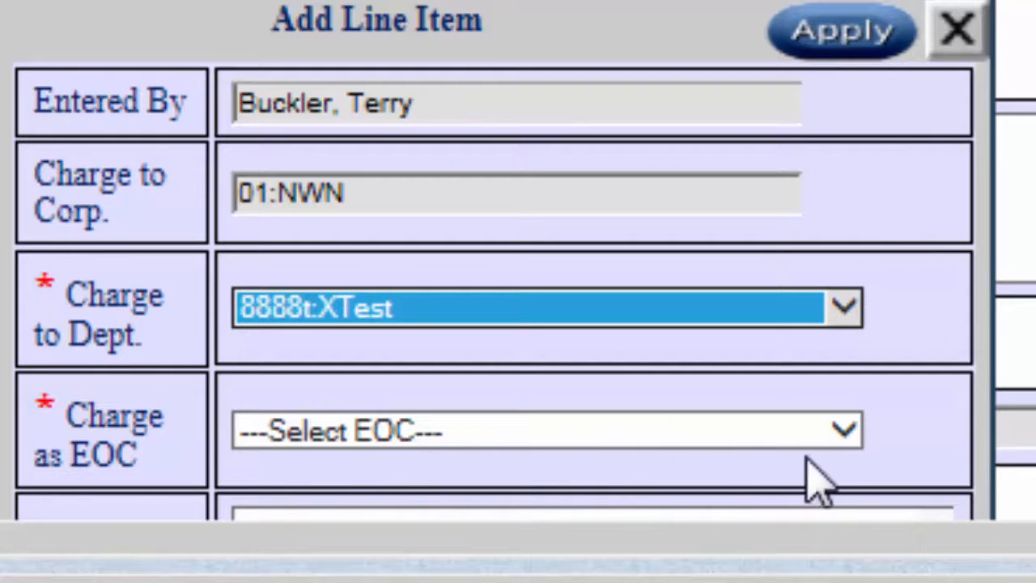
pyautogui.click(844, 431)
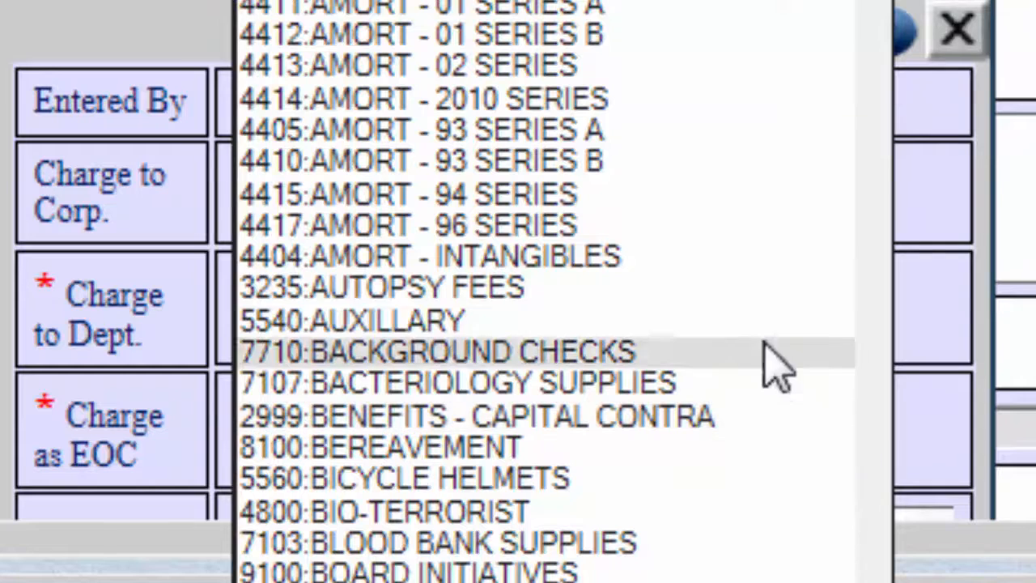
pyautogui.click(556, 488)
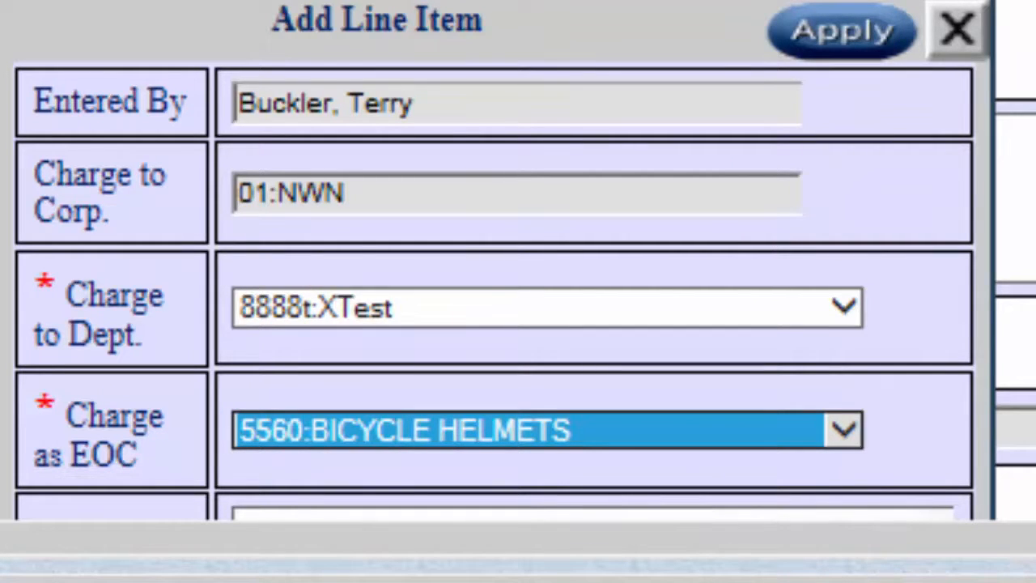
# Describe the line item as "Saftey for kids", set its amount to 5000, and apply it to the coversheet.
pyautogui.scroll(-5, 518, 259)
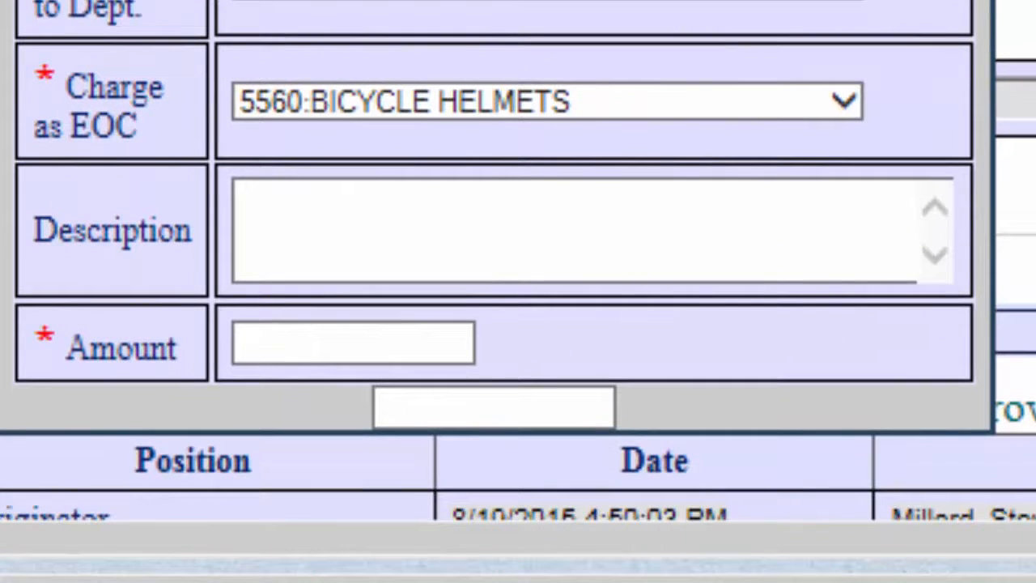
pyautogui.click(387, 208)
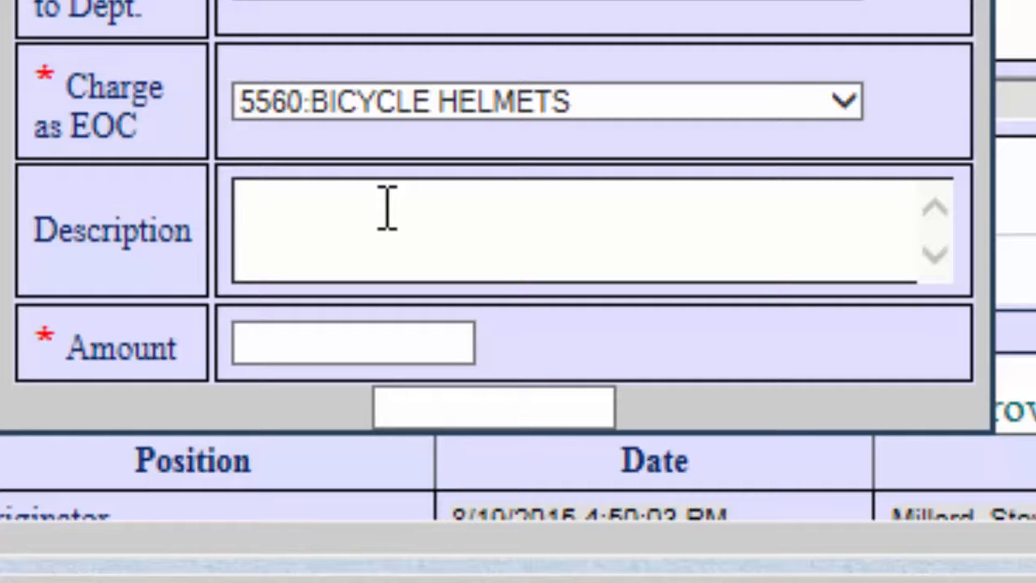
pyautogui.write('Saftey')
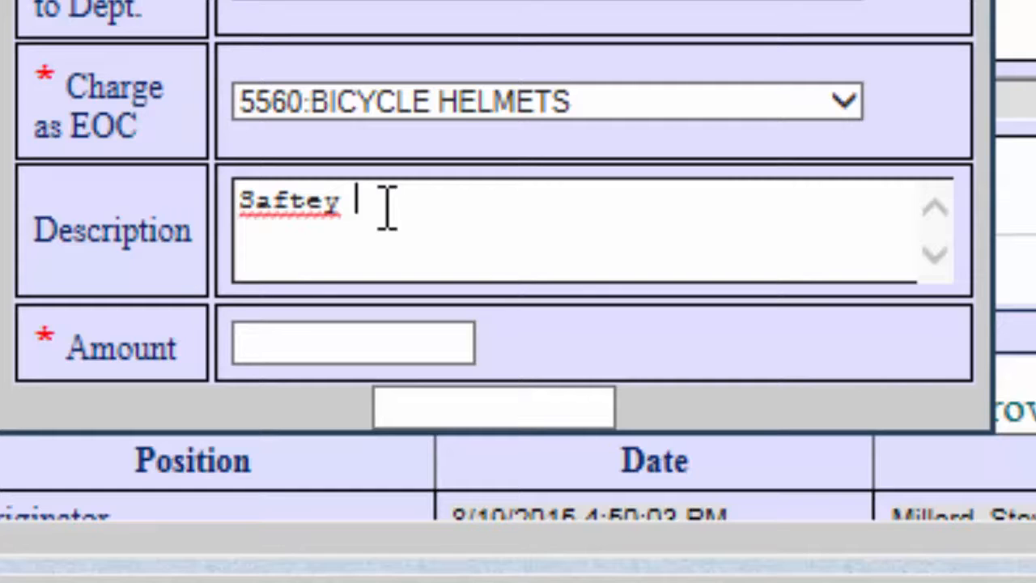
pyautogui.write(' for kids')
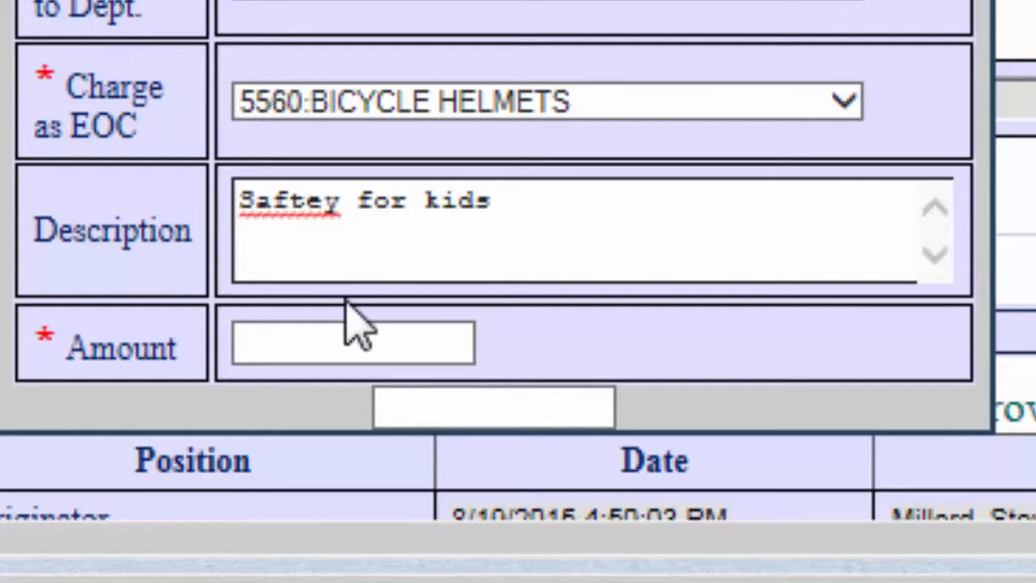
pyautogui.click(300, 348)
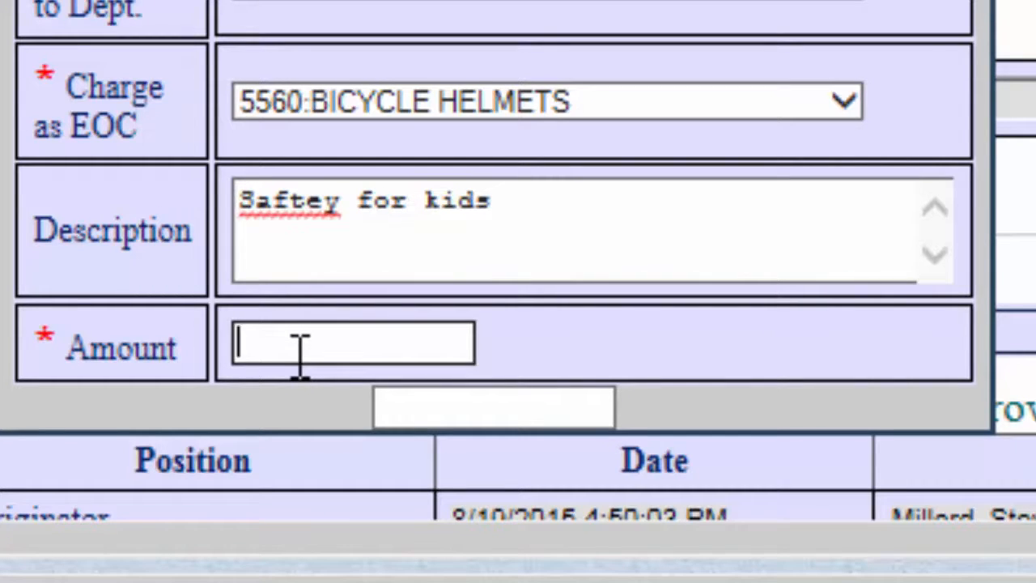
pyautogui.write('5000')
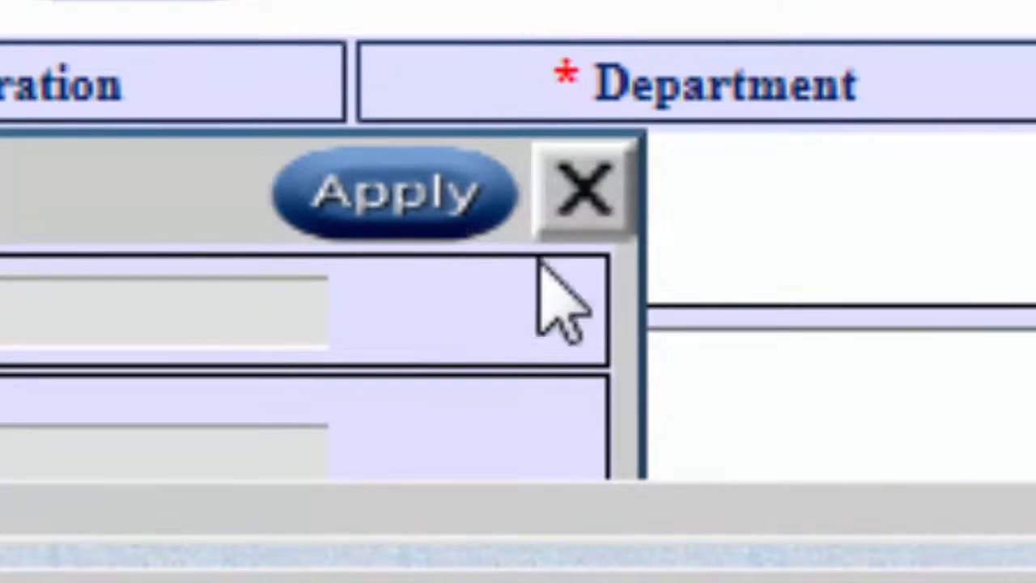
pyautogui.click(403, 170)
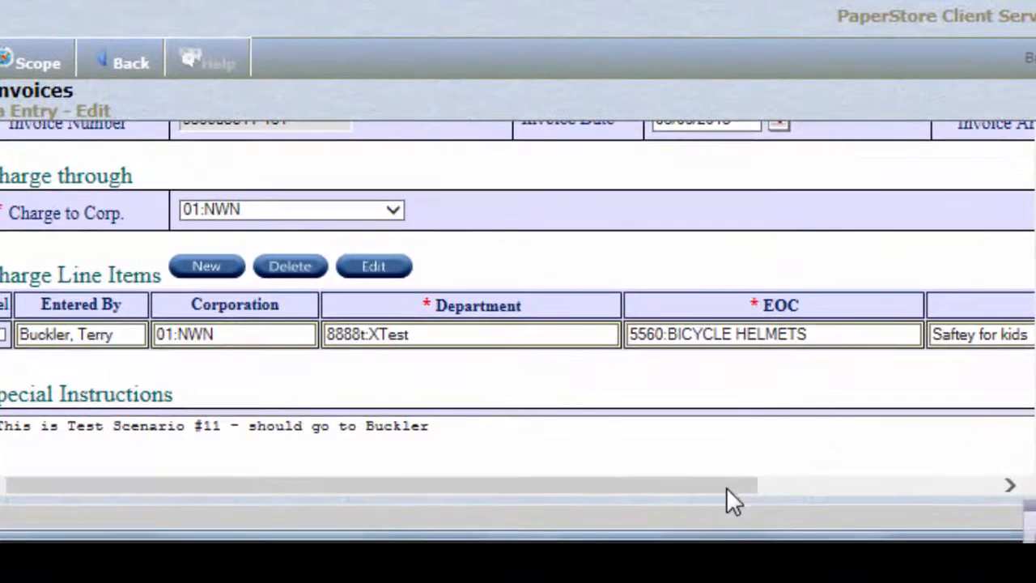
pyautogui.moveTo(726, 487); pyautogui.dragTo(661, 480)
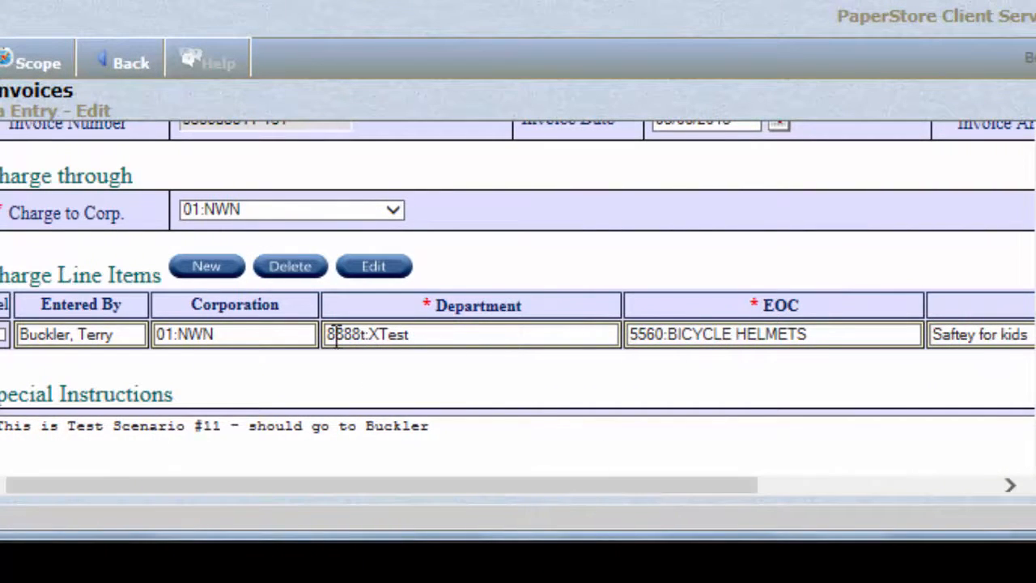
pyautogui.click(217, 284)
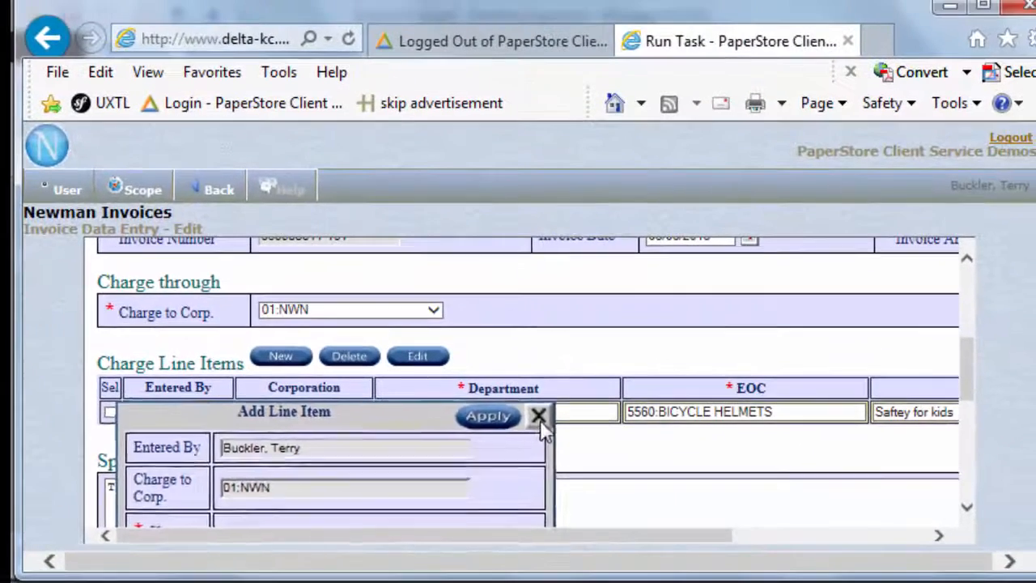
pyautogui.click(522, 341)
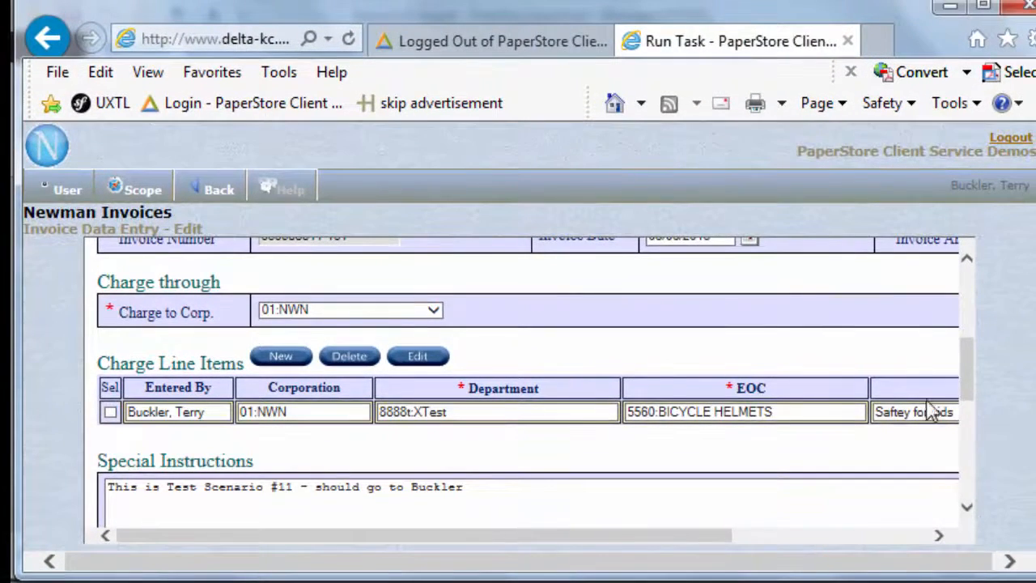
# Check the coversheet's Email and Approvals sections and approve the invoice.
pyautogui.moveTo(967, 381); pyautogui.dragTo(963, 492)
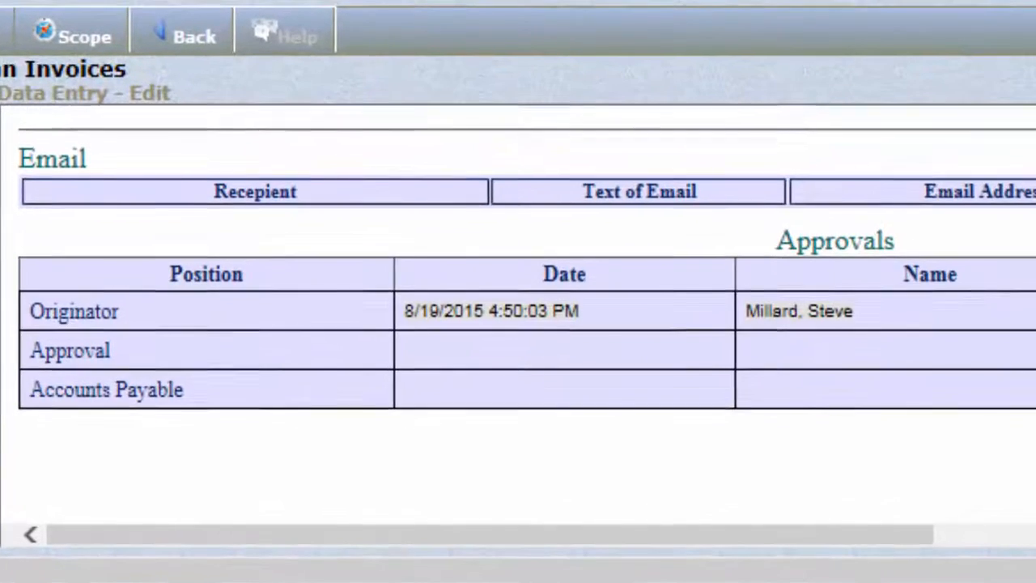
pyautogui.moveTo(1021, 576); pyautogui.dragTo(1021, 388)
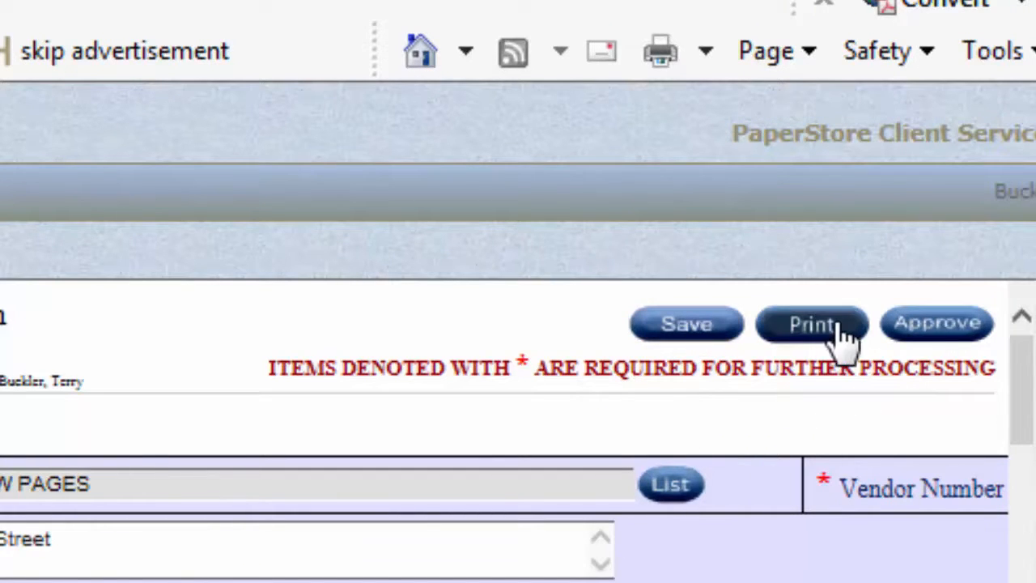
pyautogui.click(943, 340)
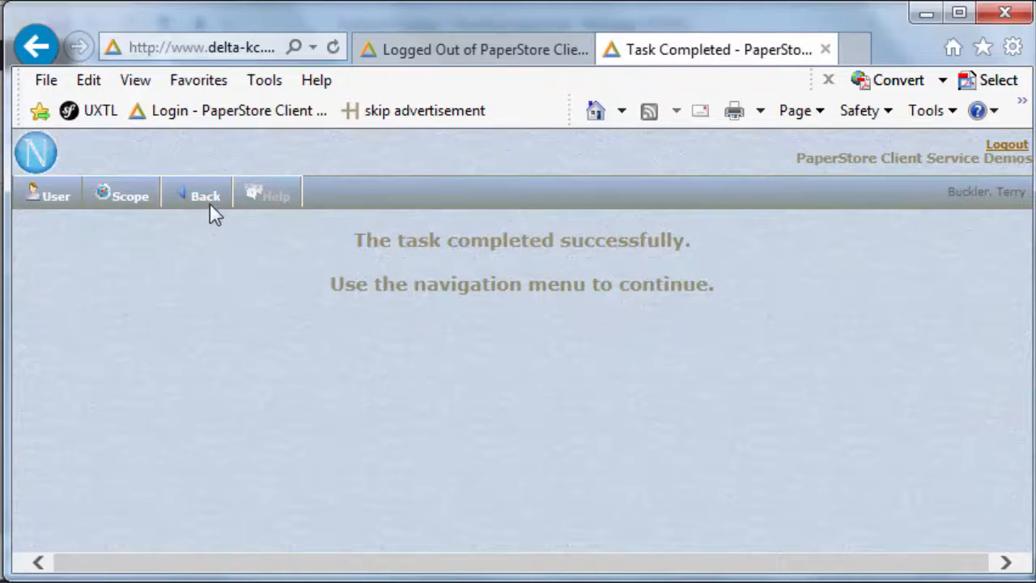
# Return to the search results and open the Sprint Yellow Pages invoice document.
pyautogui.moveTo(209, 203)
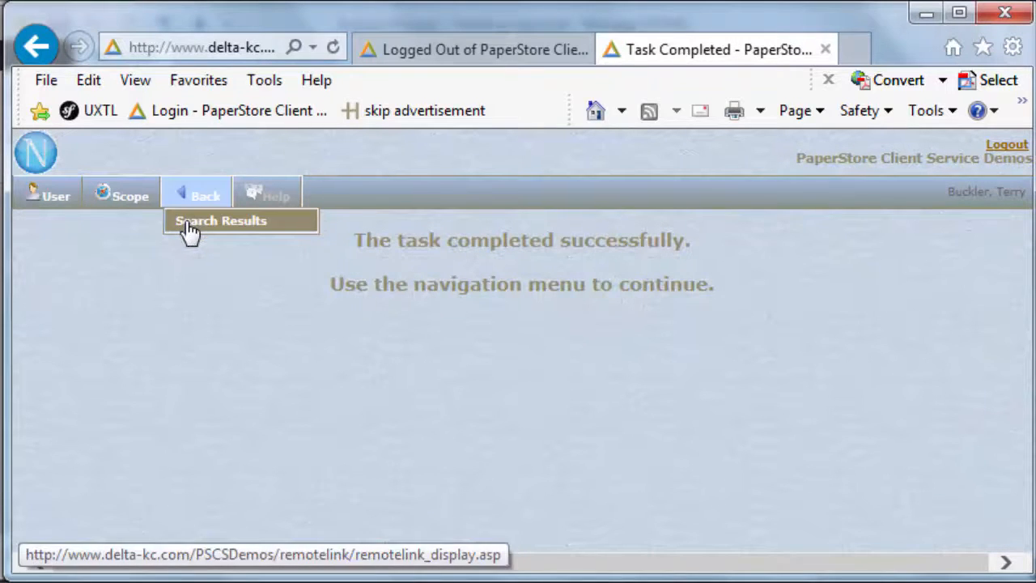
pyautogui.click(188, 227)
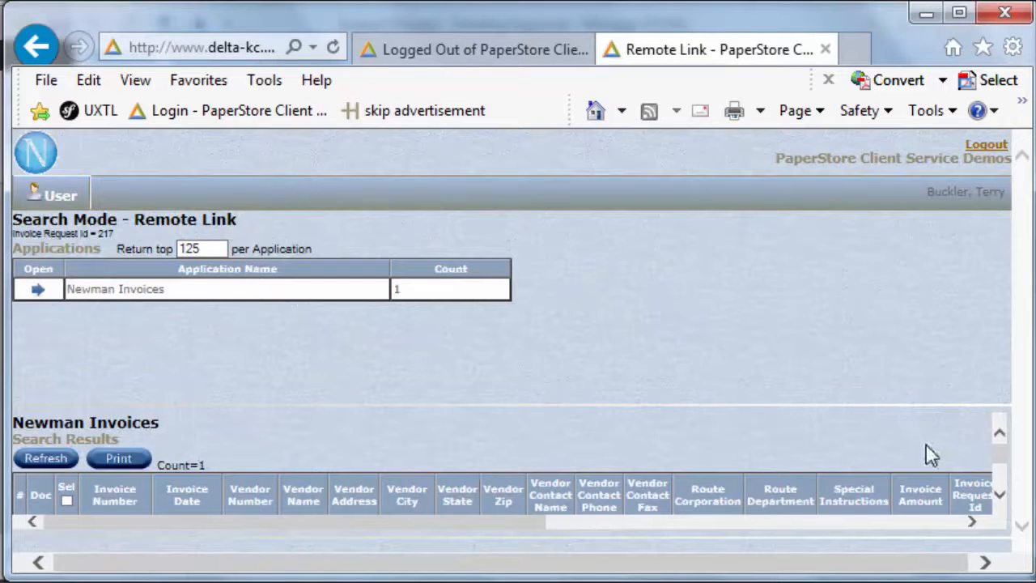
pyautogui.click(1000, 500)
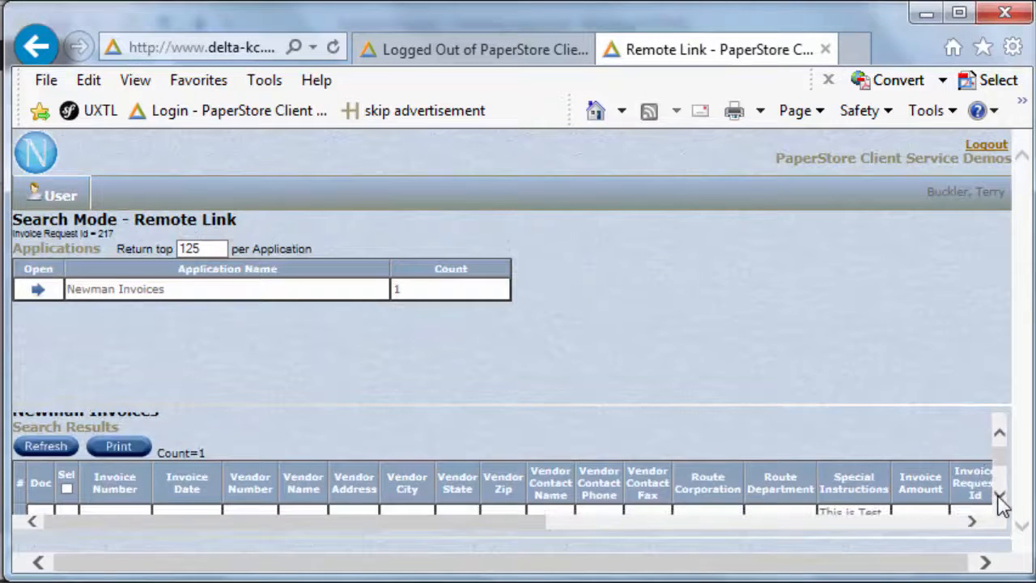
pyautogui.click(1000, 500)
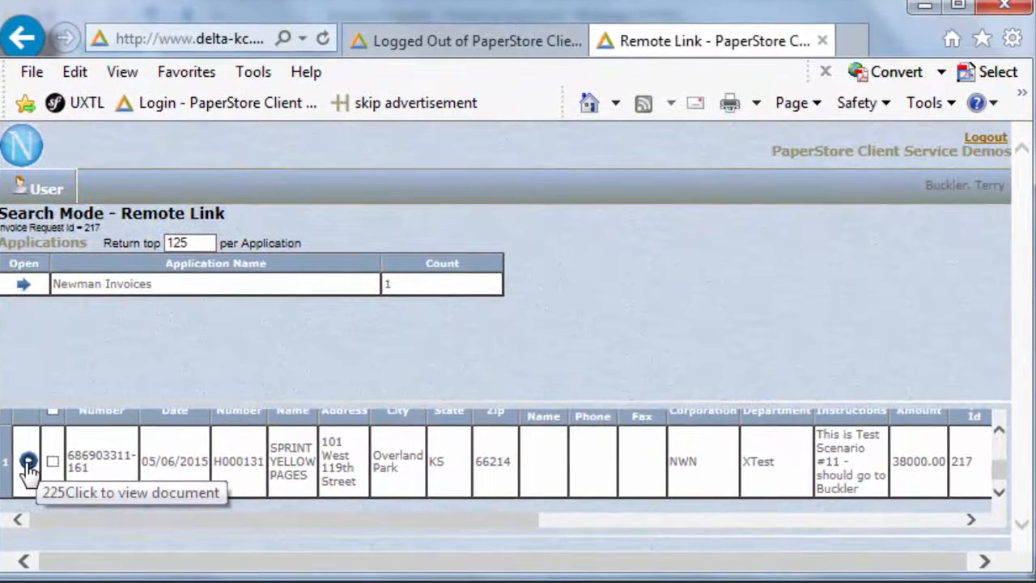
pyautogui.click(28, 462)
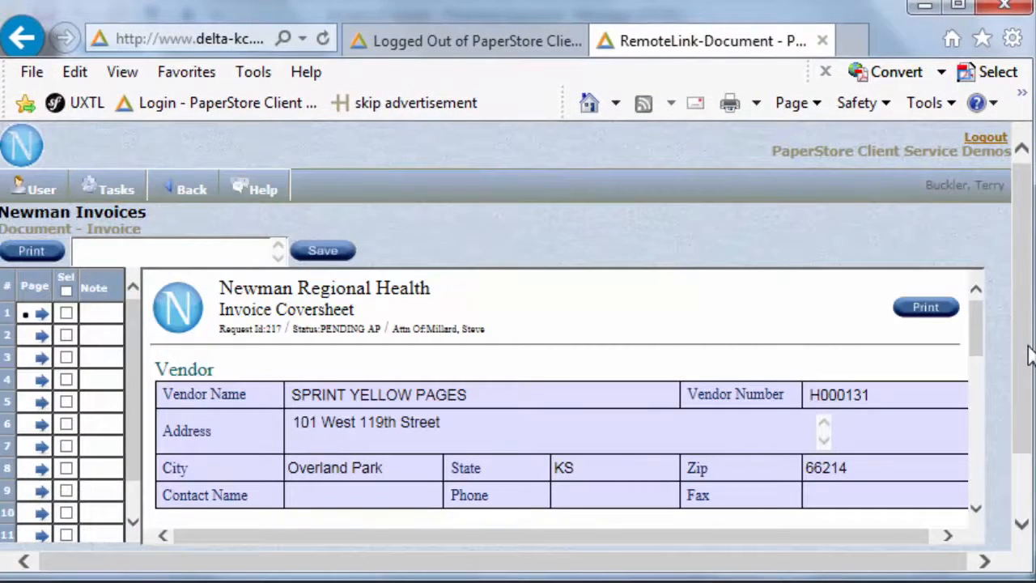
# Check the Approvals table on the invoice coversheet and return to the search results.
pyautogui.moveTo(975, 339); pyautogui.dragTo(1035, 471)
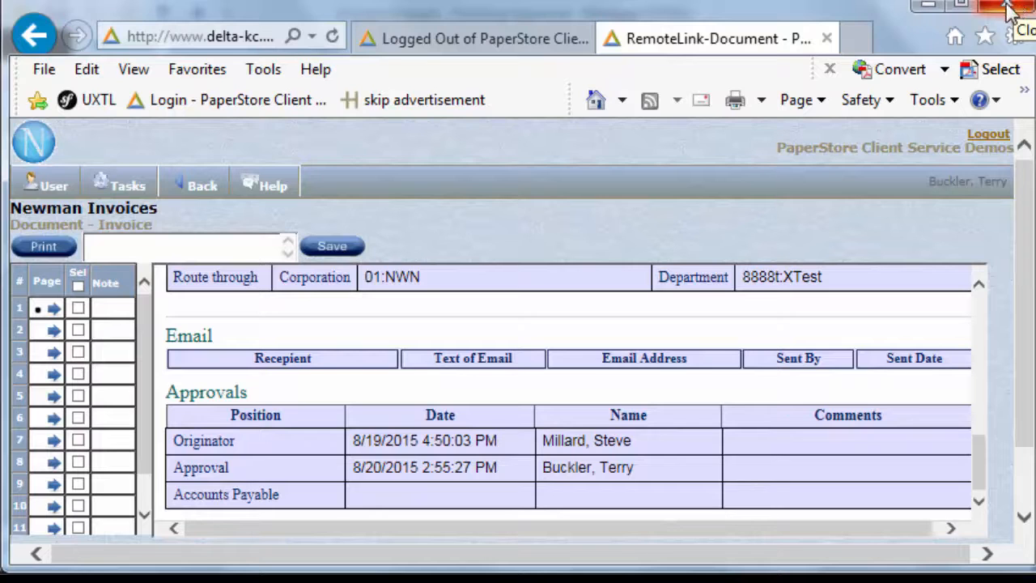
pyautogui.moveTo(187, 168)
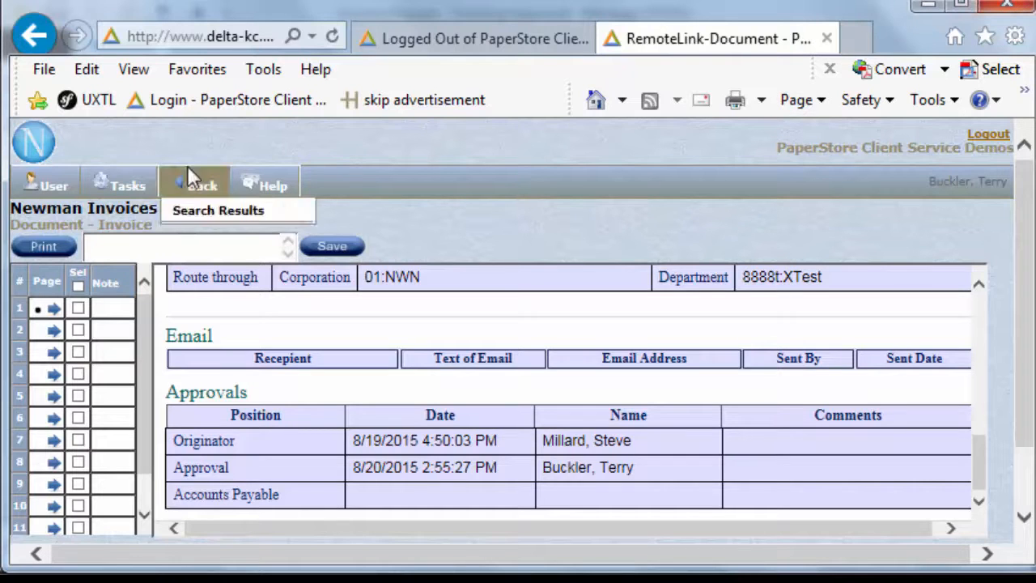
pyautogui.click(188, 212)
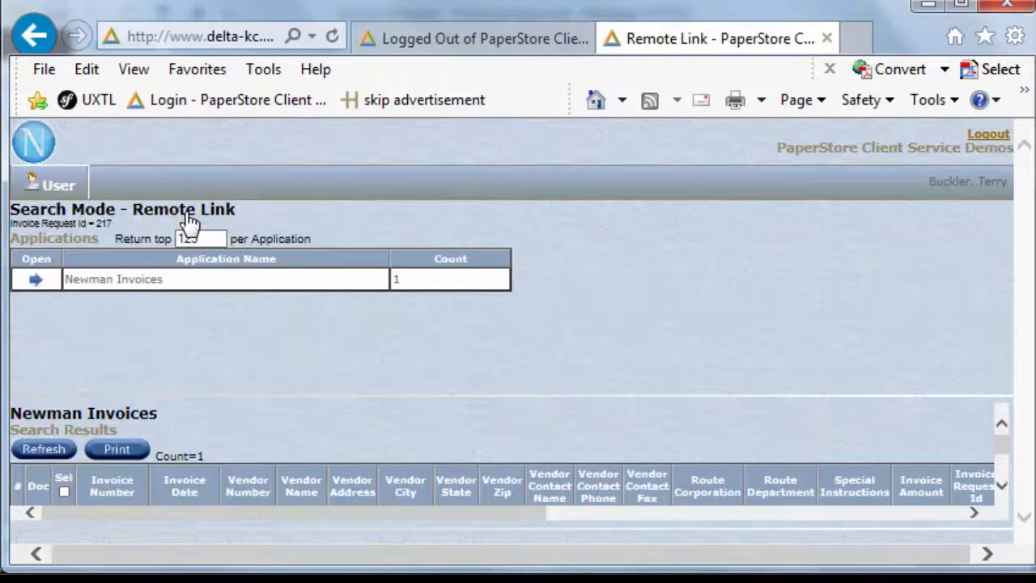